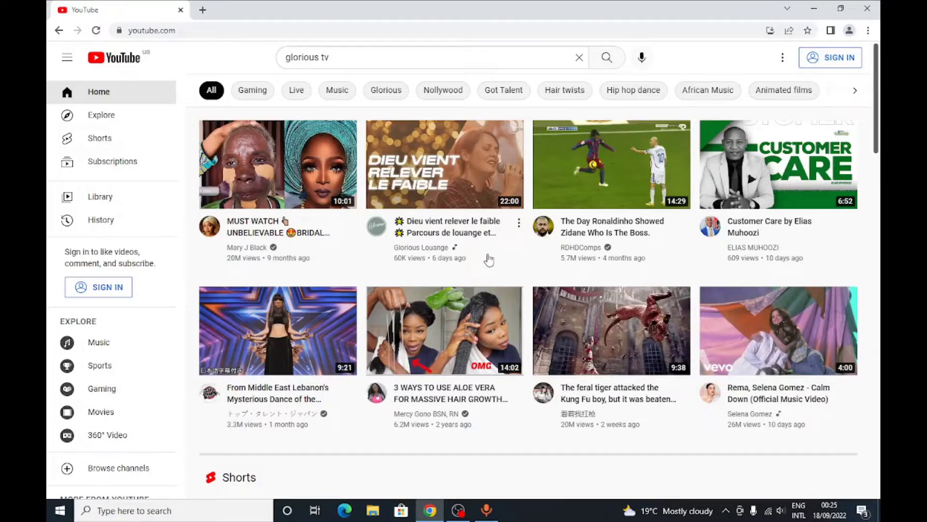
Scroll the YouTube home feed down and back up with 'glorious tv' in the search box.
{"action": "scroll", "coordinate": [489, 259], "scroll_direction": "down", "scroll_amount": 6}
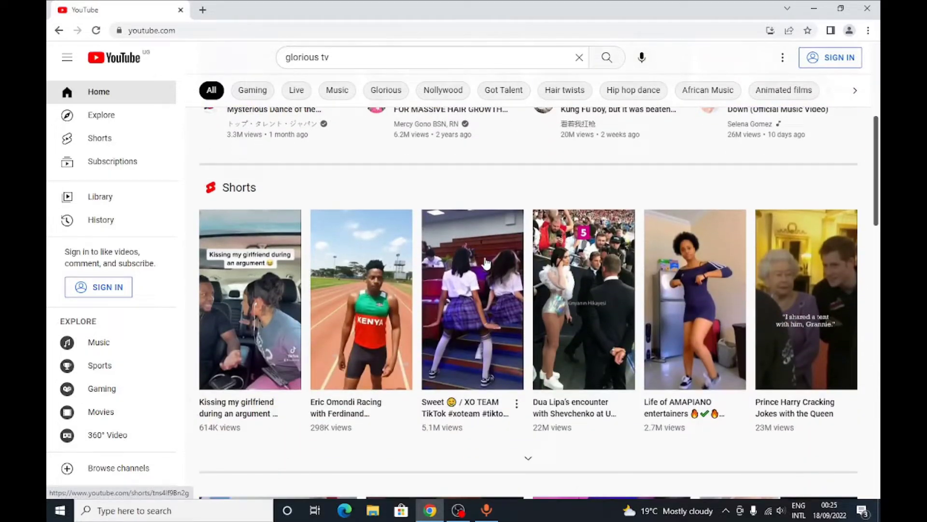
{"action": "scroll", "coordinate": [486, 263], "scroll_direction": "down", "scroll_amount": 6}
{"action": "scroll", "coordinate": [487, 265], "scroll_direction": "up", "scroll_amount": 6}
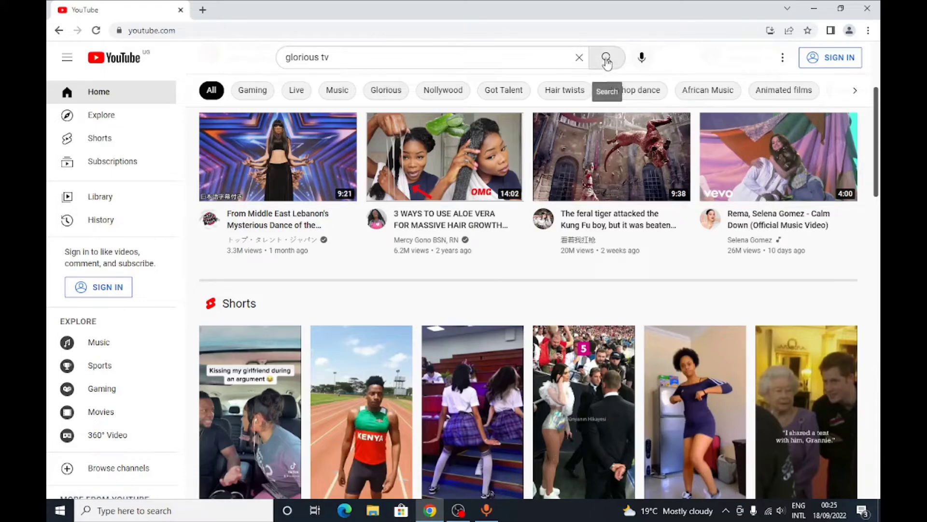
Search YouTube for 'glorious tv', scroll the results, and open the pink 50-subscriber Glorious TV channel.
{"action": "left_click", "coordinate": [607, 57]}
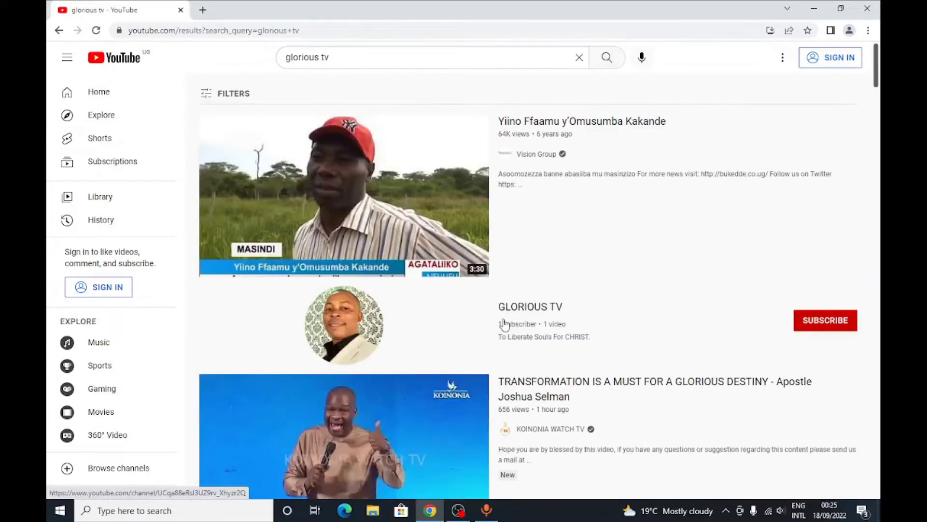
{"action": "scroll", "coordinate": [507, 323], "scroll_direction": "down", "scroll_amount": 15}
{"action": "scroll", "coordinate": [524, 317], "scroll_direction": "down", "scroll_amount": 20}
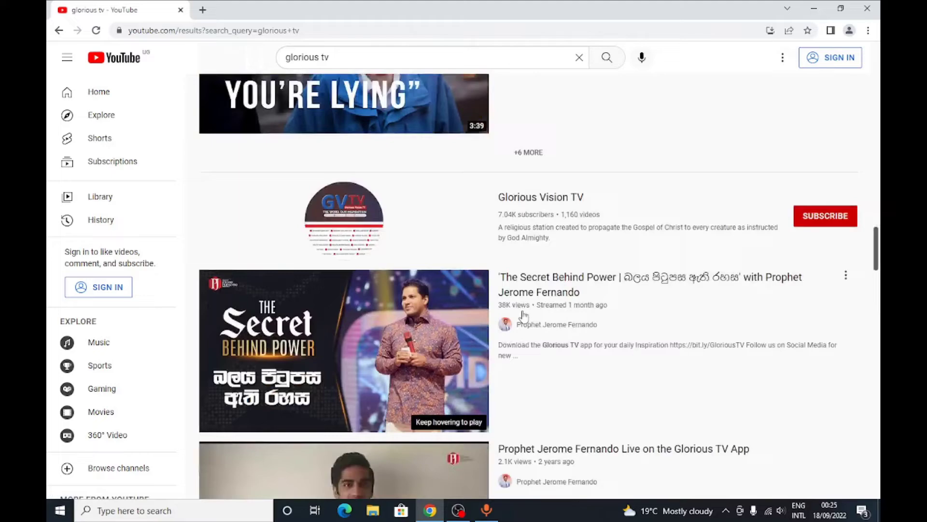
{"action": "scroll", "coordinate": [523, 316], "scroll_direction": "down", "scroll_amount": 15}
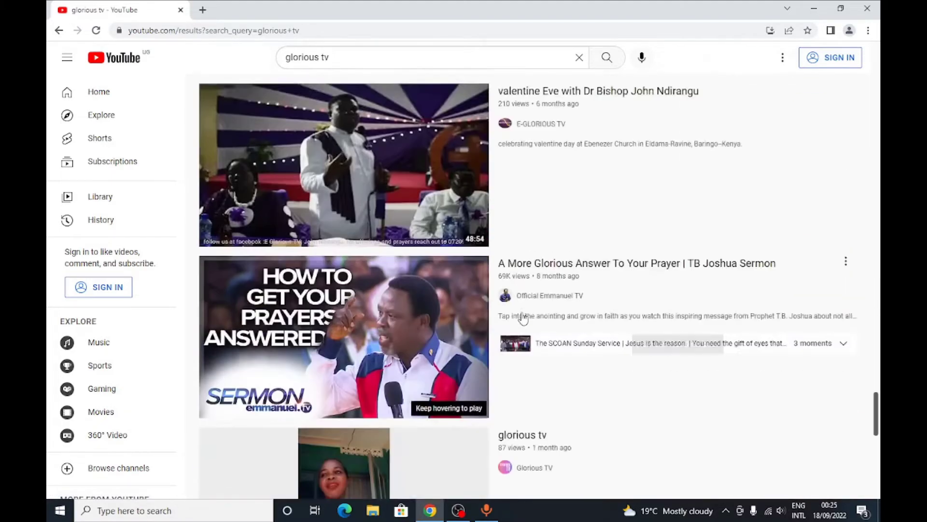
{"action": "scroll", "coordinate": [504, 272], "scroll_direction": "down", "scroll_amount": 5}
{"action": "scroll", "coordinate": [502, 272], "scroll_direction": "down", "scroll_amount": 1}
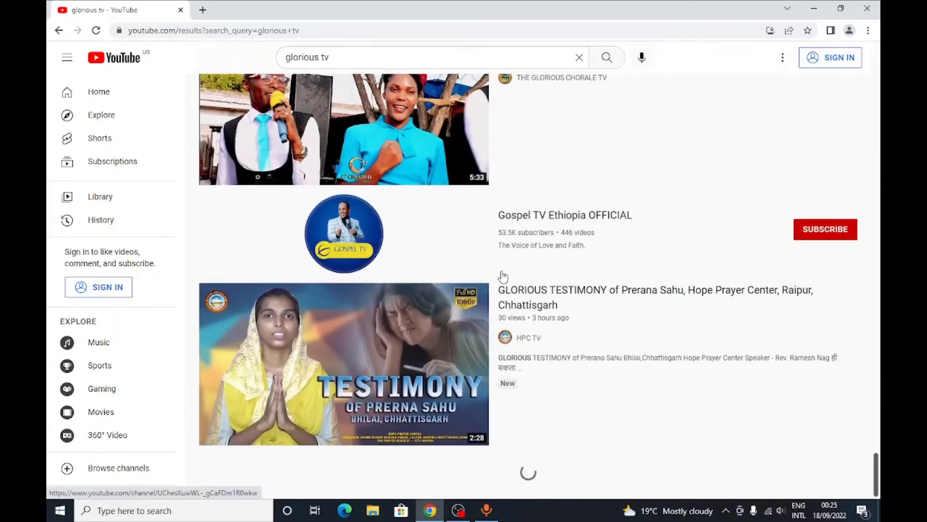
{"action": "scroll", "coordinate": [556, 375], "scroll_direction": "down", "scroll_amount": 10}
{"action": "scroll", "coordinate": [558, 375], "scroll_direction": "down", "scroll_amount": 20}
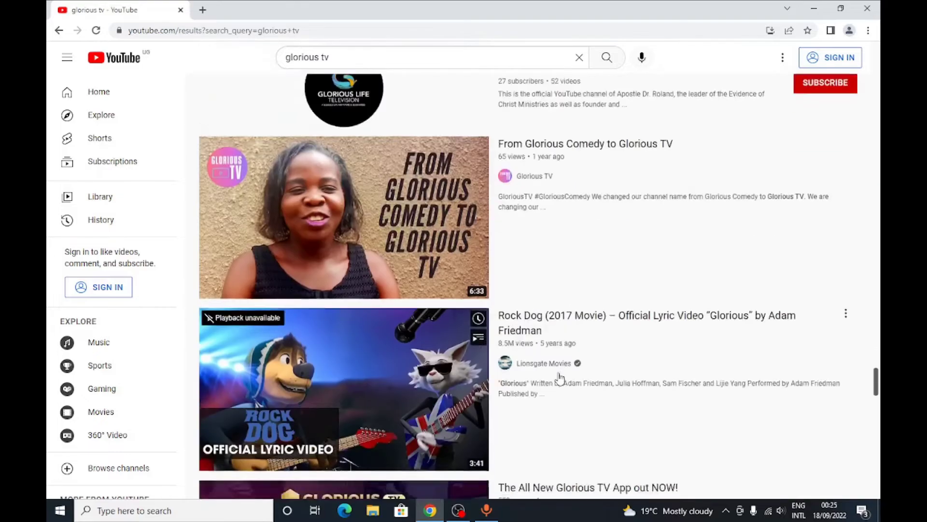
{"action": "scroll", "coordinate": [562, 377], "scroll_direction": "down", "scroll_amount": 6}
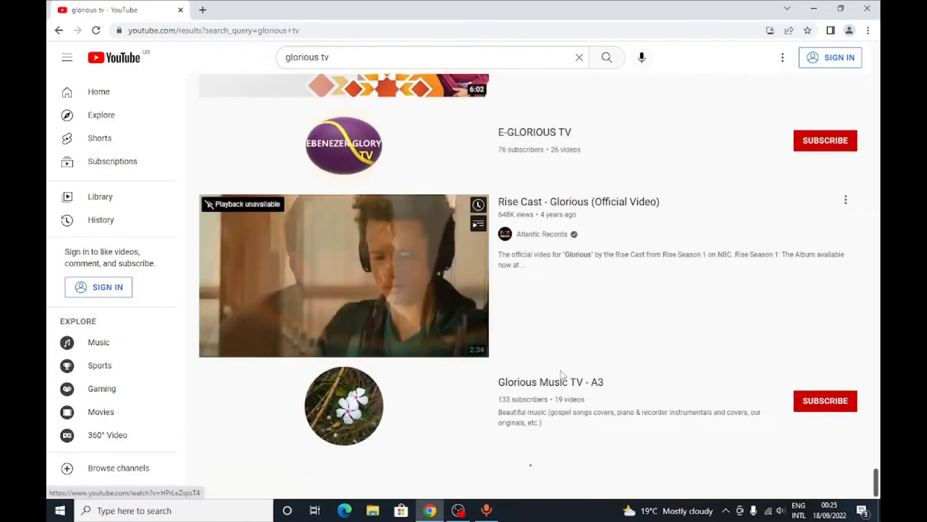
{"action": "scroll", "coordinate": [563, 376], "scroll_direction": "down", "scroll_amount": 6}
{"action": "scroll", "coordinate": [563, 376], "scroll_direction": "down", "scroll_amount": 3}
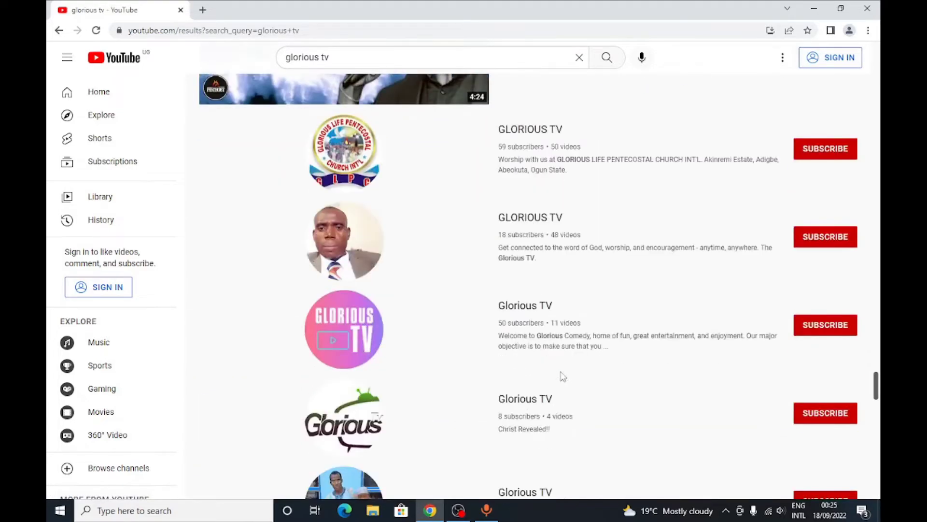
{"action": "left_click", "coordinate": [534, 316]}
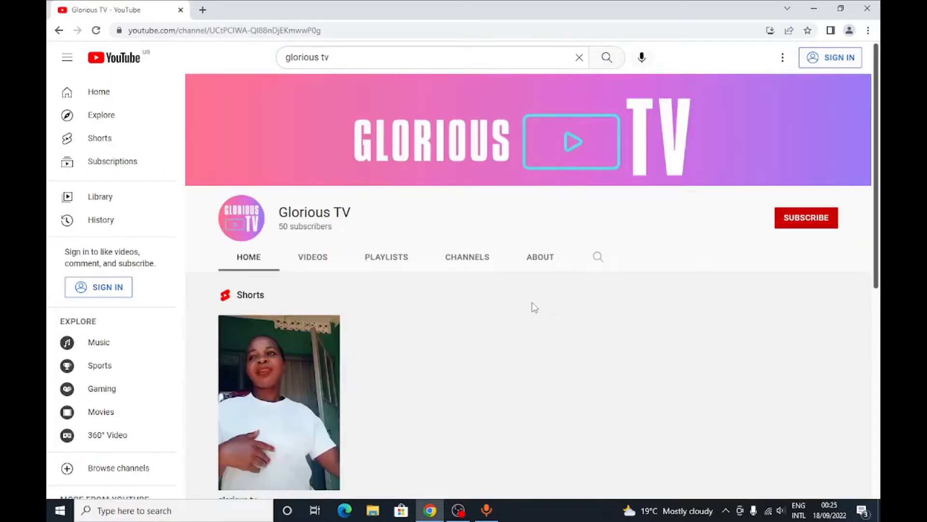
Play the channel's 'We are back with a bang!!!!!' upload from its Videos list, then pause it.
{"action": "left_click", "coordinate": [321, 259]}
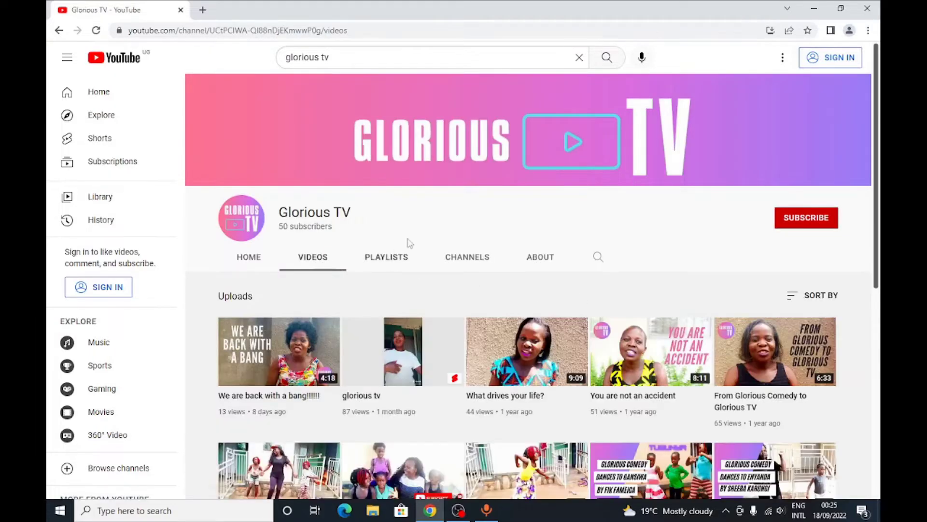
{"action": "left_click", "coordinate": [270, 338]}
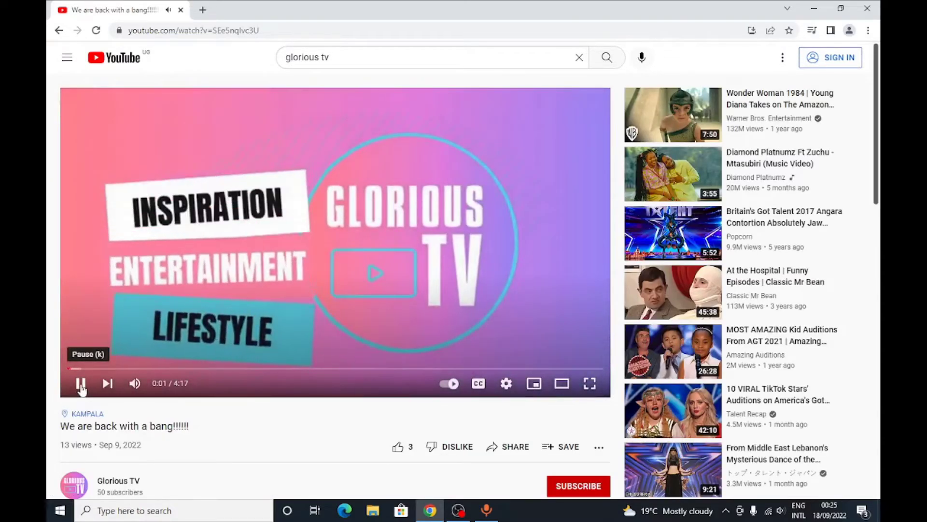
{"action": "left_click", "coordinate": [81, 384]}
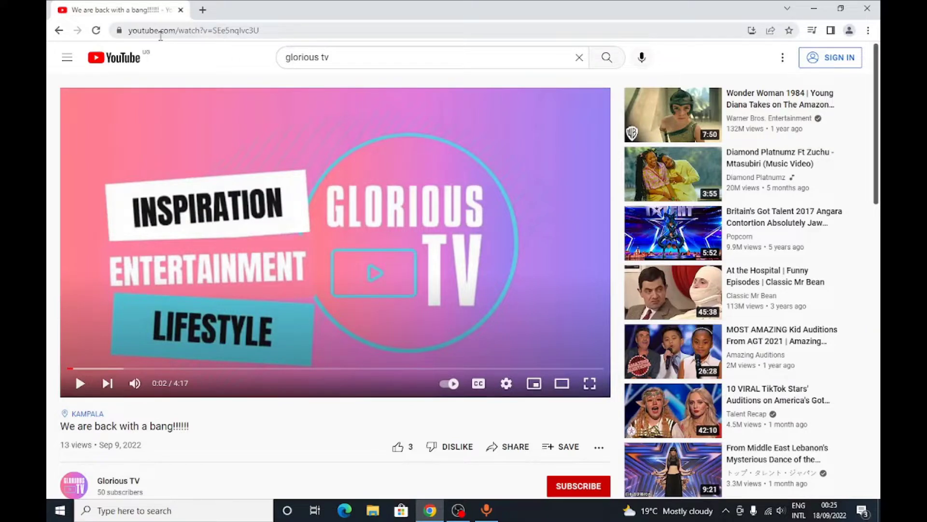
Select the video's full page address in the address bar and copy it.
{"action": "left_click", "coordinate": [285, 31]}
{"action": "left_click", "coordinate": [318, 32]}
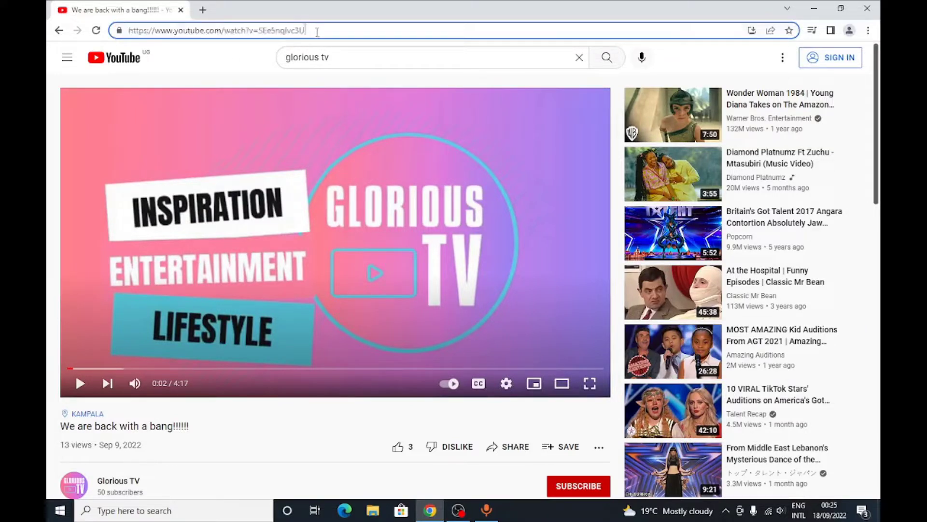
{"action": "left_click_drag", "start_coordinate": [324, 30], "coordinate": [126, 36]}
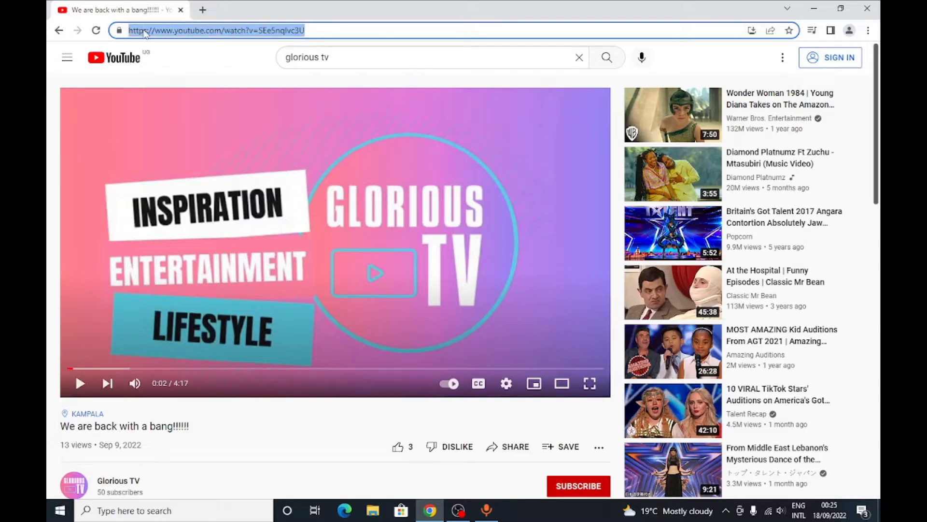
{"action": "right_click", "coordinate": [144, 33]}
{"action": "left_click", "coordinate": [187, 92]}
Minimize Chrome to reveal the desktop and refresh it.
{"action": "left_click", "coordinate": [823, 9]}
{"action": "right_click", "coordinate": [385, 94]}
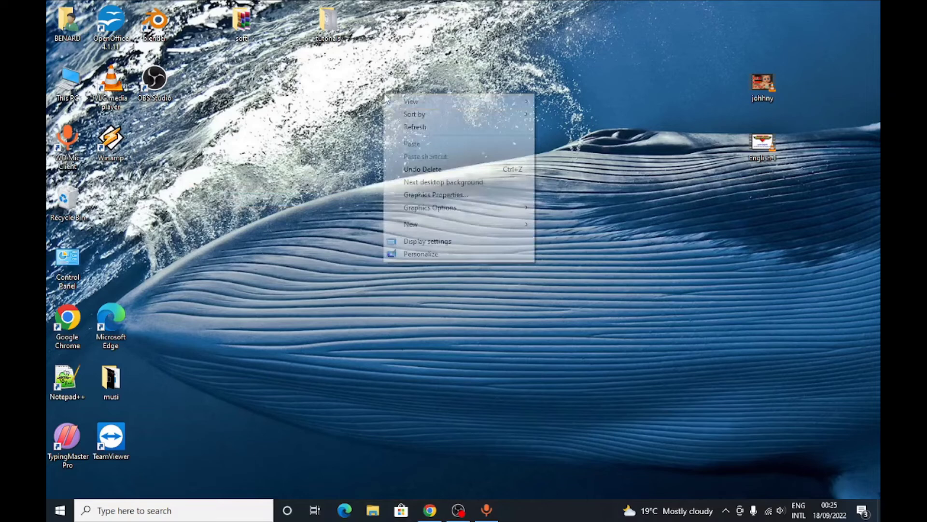
{"action": "left_click", "coordinate": [400, 127]}
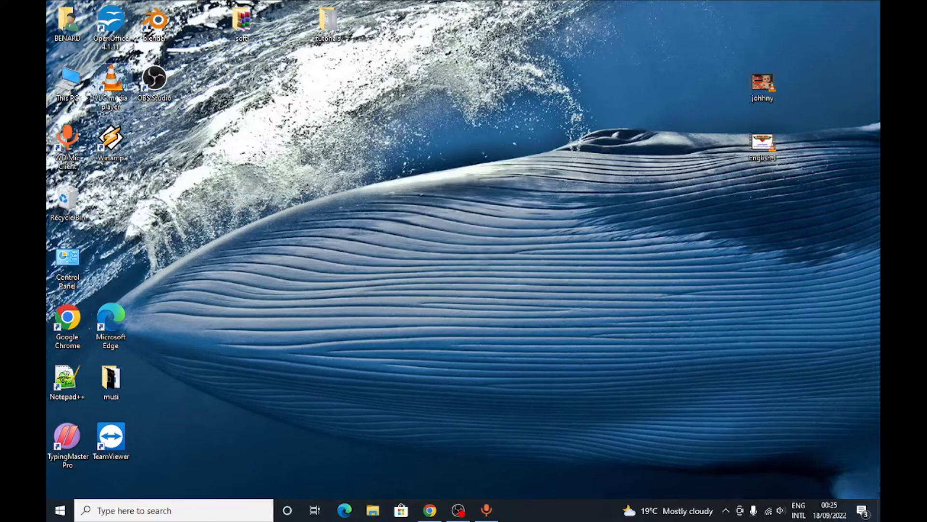
Launch VLC media player from its desktop shortcut and open Media > Open Network Stream.
{"action": "key", "text": "v"}
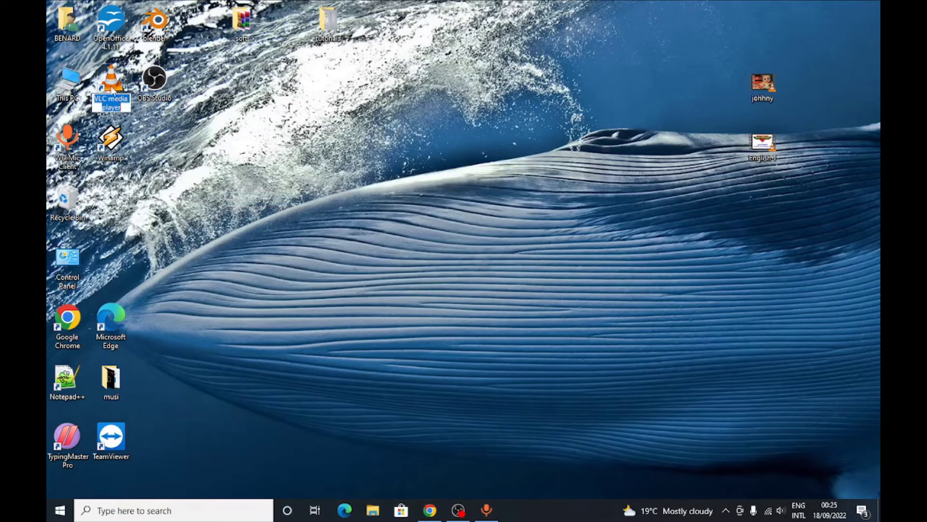
{"action": "double_click", "coordinate": [112, 86]}
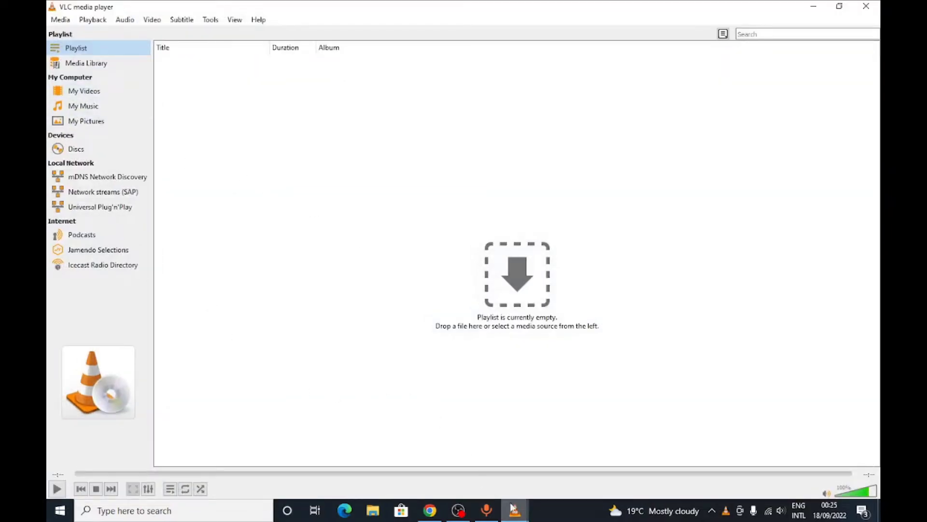
{"action": "left_click", "coordinate": [515, 513]}
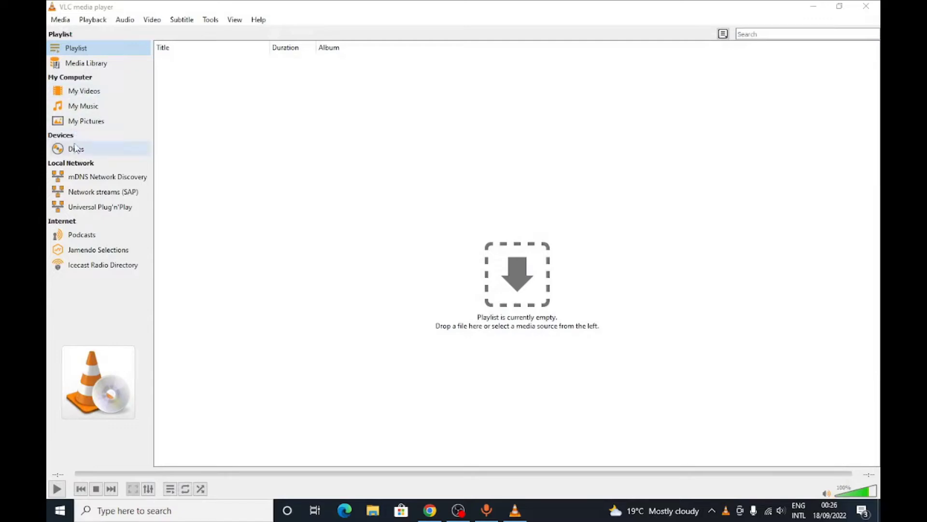
{"action": "left_click", "coordinate": [61, 20]}
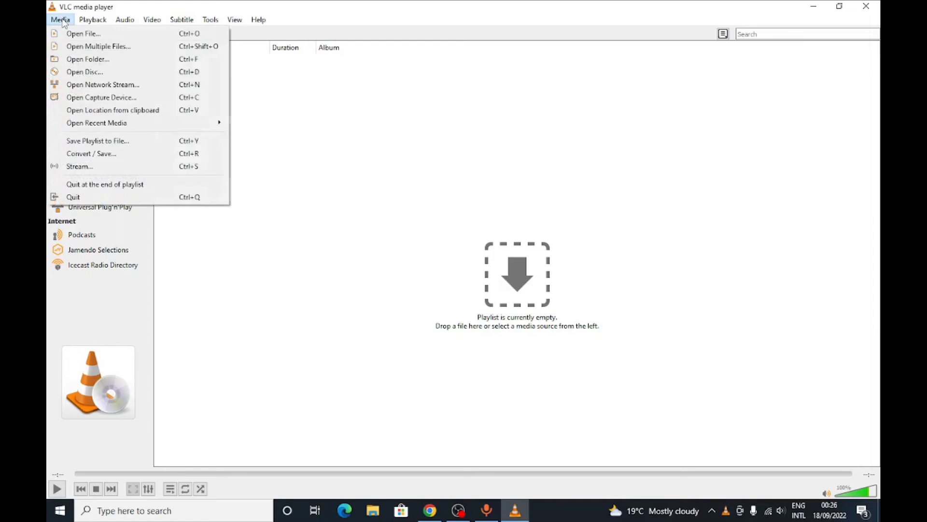
{"action": "left_click", "coordinate": [78, 87]}
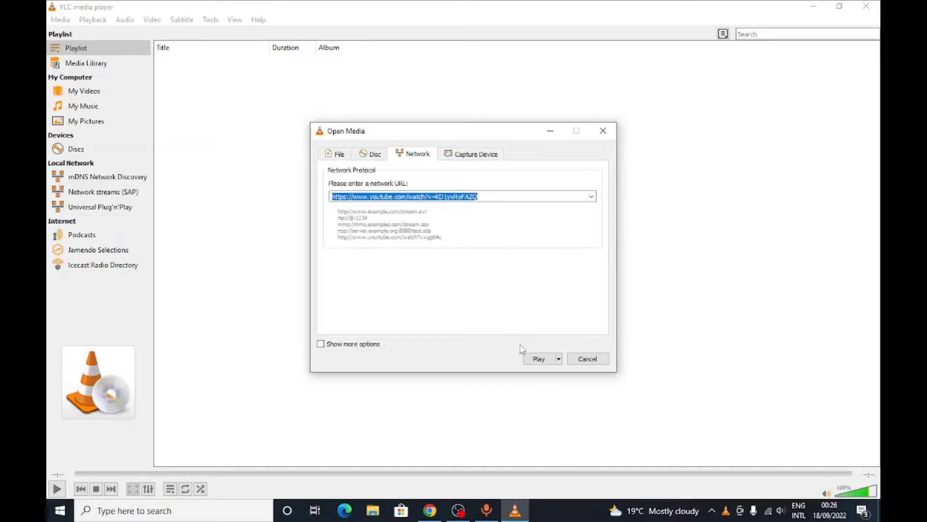
Play the YouTube network stream, then close VLC and relaunch it from the desktop icon.
{"action": "left_click", "coordinate": [543, 361]}
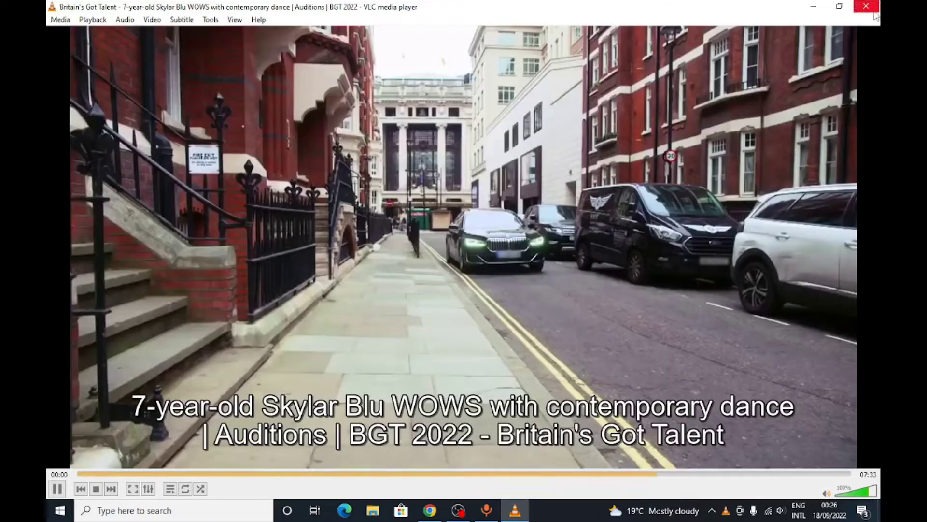
{"action": "left_click", "coordinate": [868, 8]}
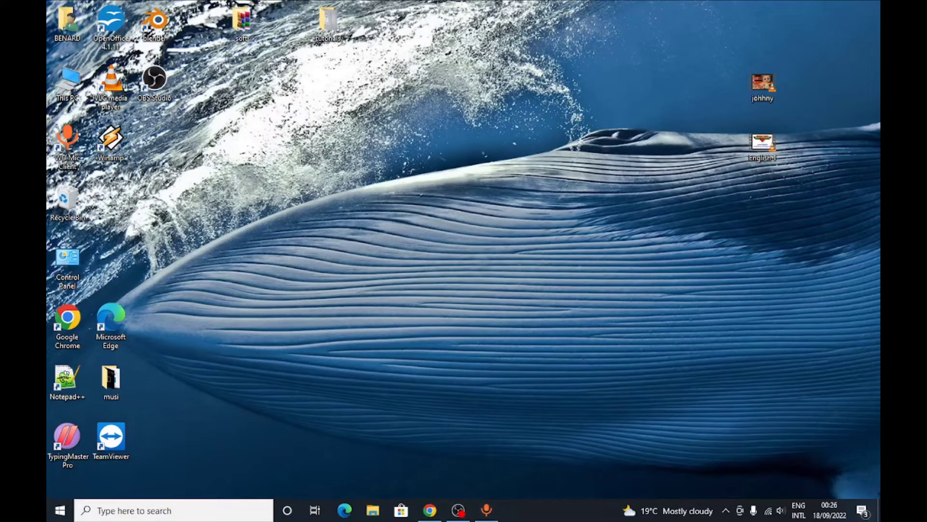
{"action": "double_click", "coordinate": [108, 91]}
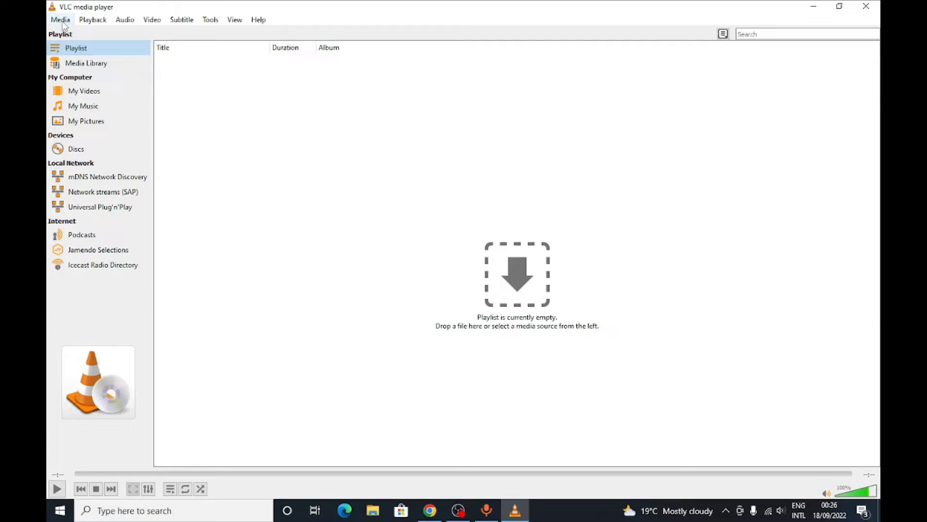
In Open Network Stream, replace the prefilled URL with the copied YouTube address and play it.
{"action": "left_click", "coordinate": [62, 22]}
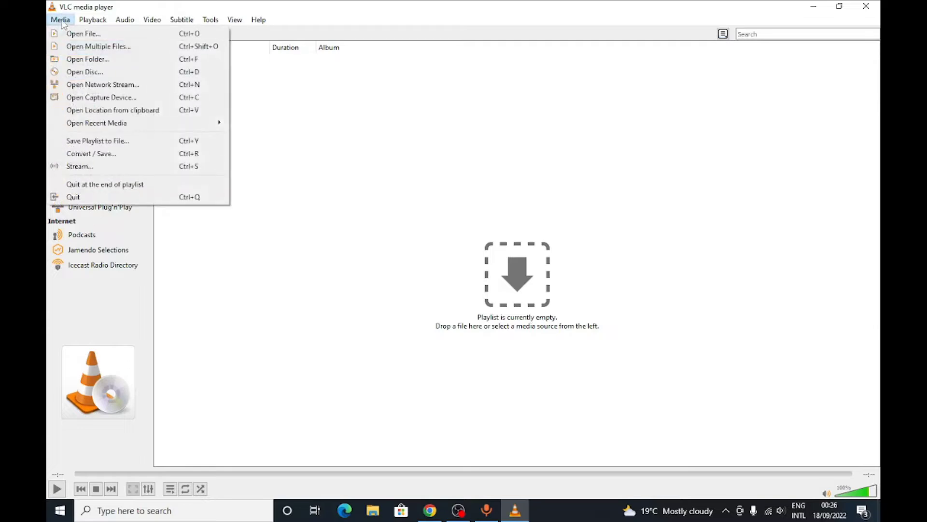
{"action": "left_click", "coordinate": [93, 85]}
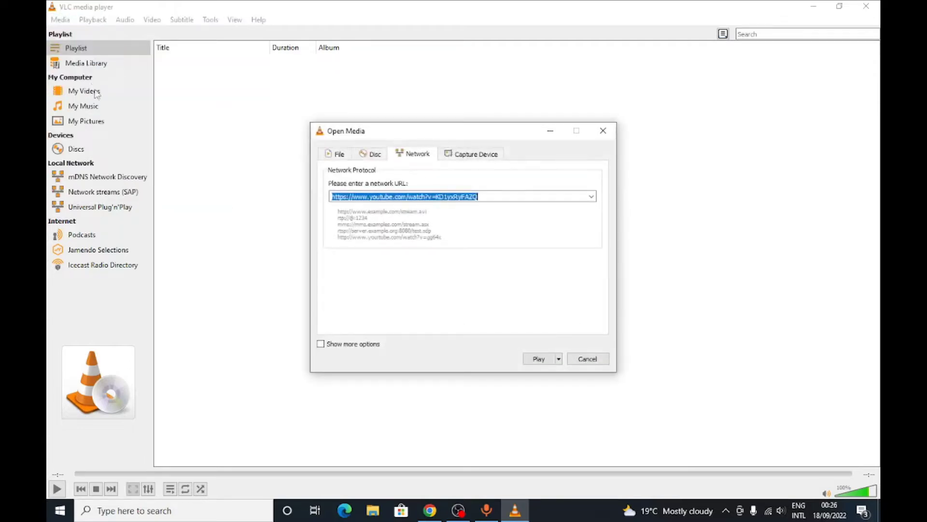
{"action": "left_click_drag", "start_coordinate": [482, 197], "coordinate": [313, 193]}
{"action": "key", "text": "ctrl+v"}
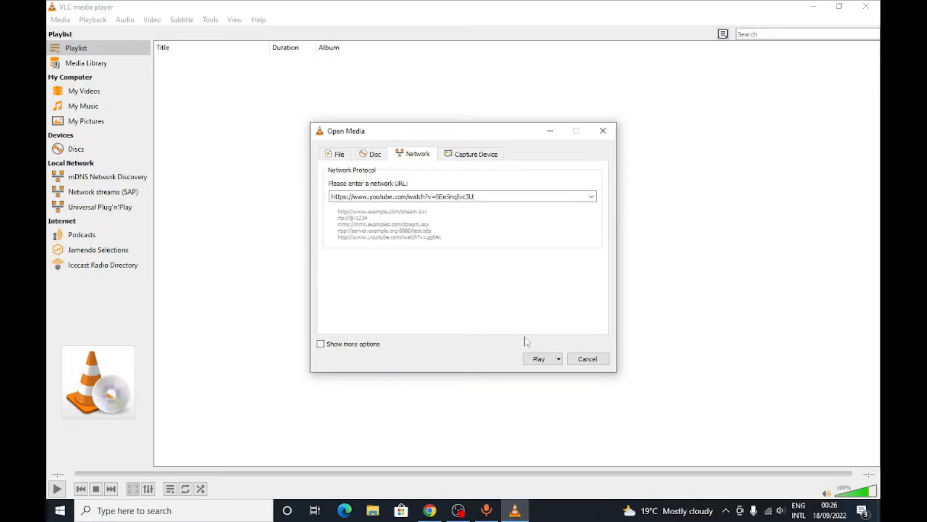
{"action": "left_click", "coordinate": [539, 360]}
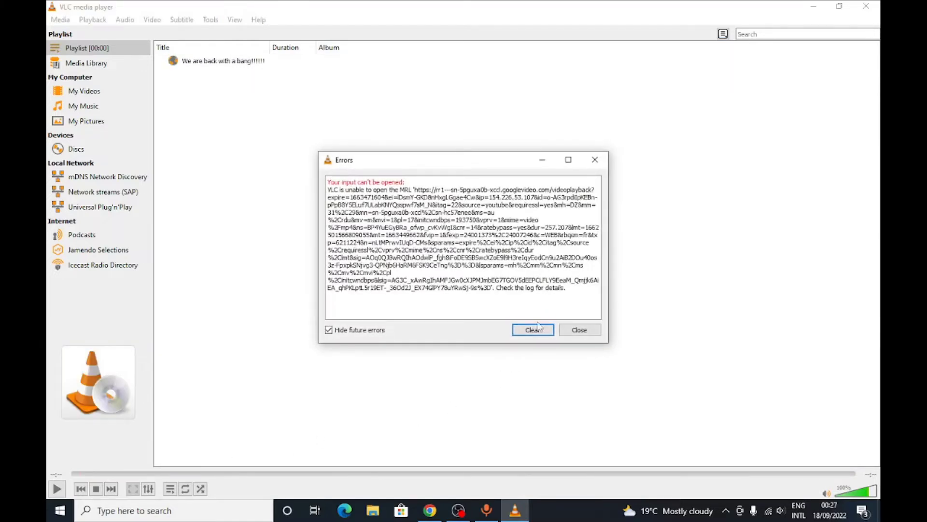
Clear and close the Errors dialog, then play the 'We are back with a bang!!!!!' playlist entry.
{"action": "left_click", "coordinate": [539, 330]}
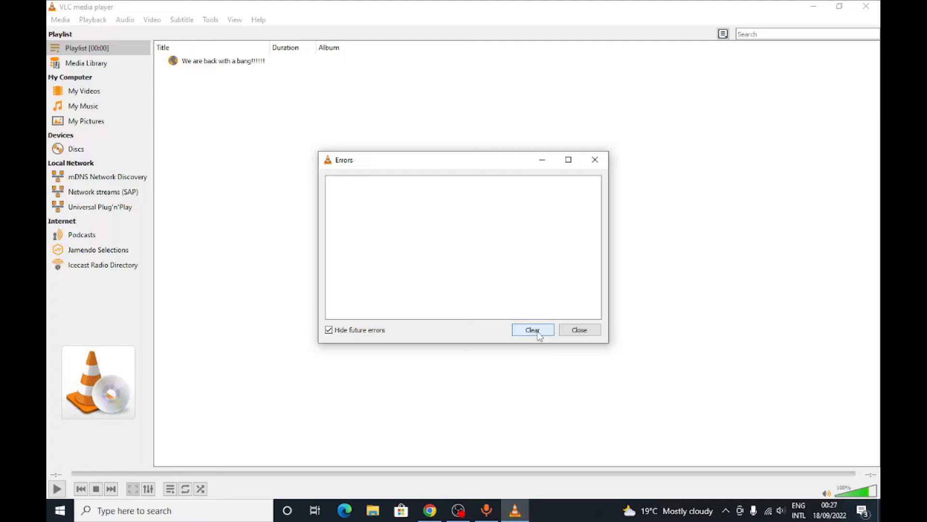
{"action": "left_click", "coordinate": [585, 330]}
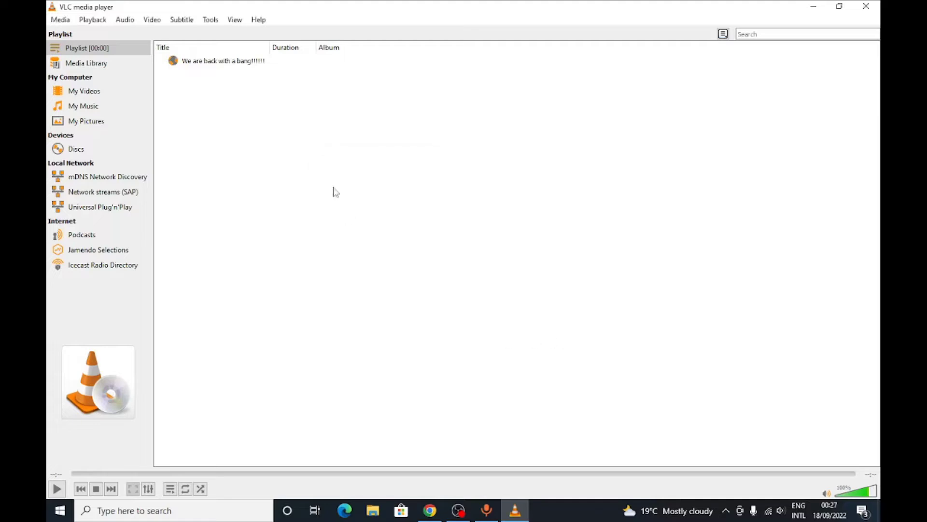
{"action": "left_click", "coordinate": [188, 65]}
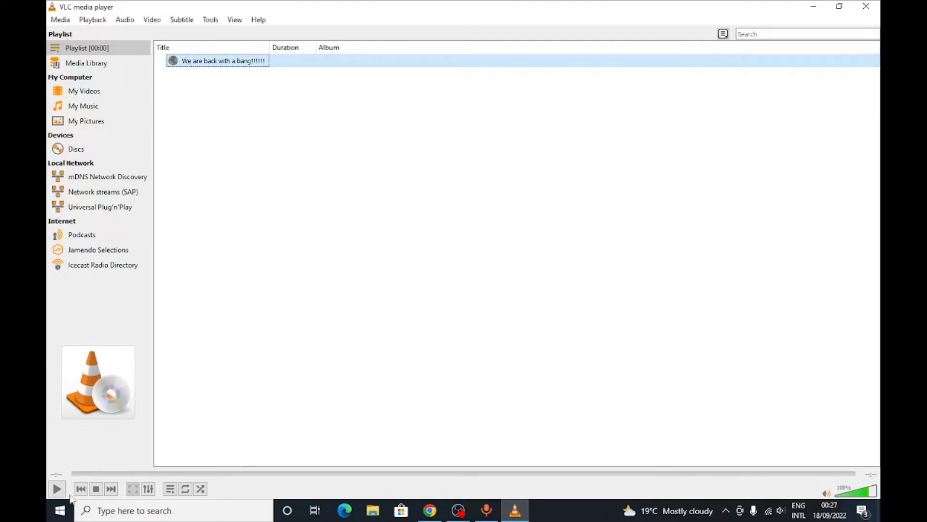
{"action": "left_click", "coordinate": [56, 489]}
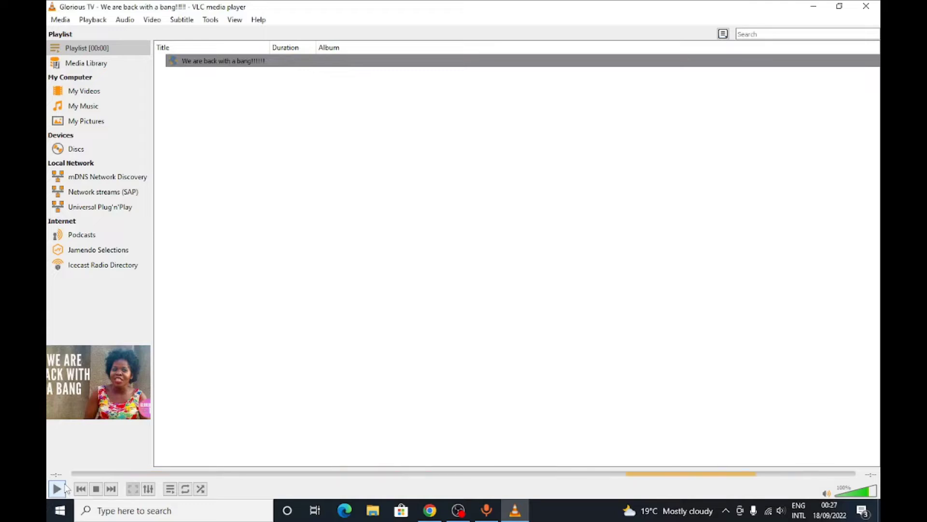
Search VLC's Tools and Media menus for Current Media Information and open it.
{"action": "left_click", "coordinate": [208, 21]}
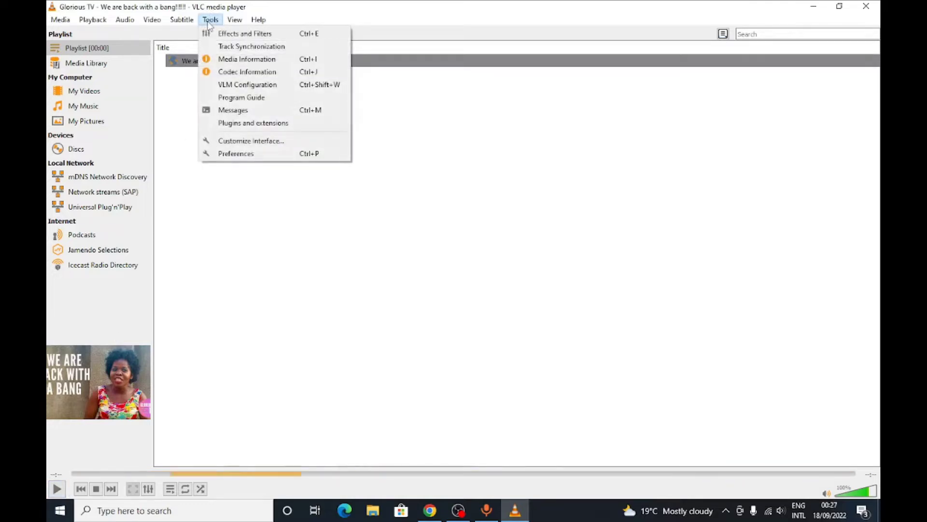
{"action": "mouse_move", "coordinate": [258, 21]}
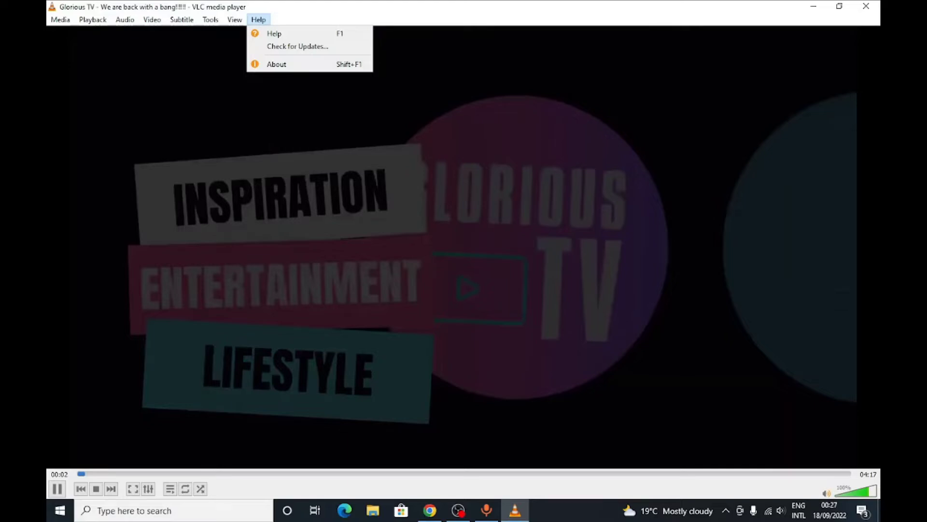
{"action": "left_click", "coordinate": [61, 19]}
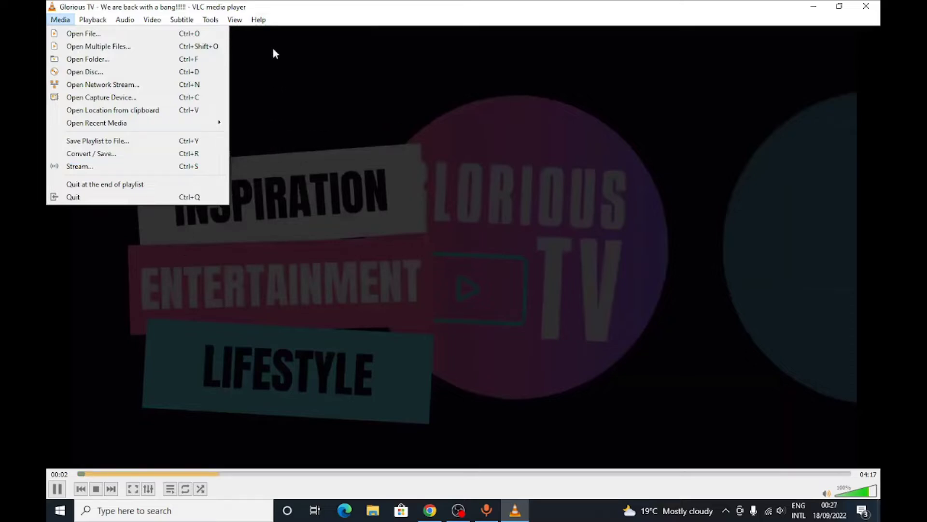
{"action": "left_click", "coordinate": [298, 28]}
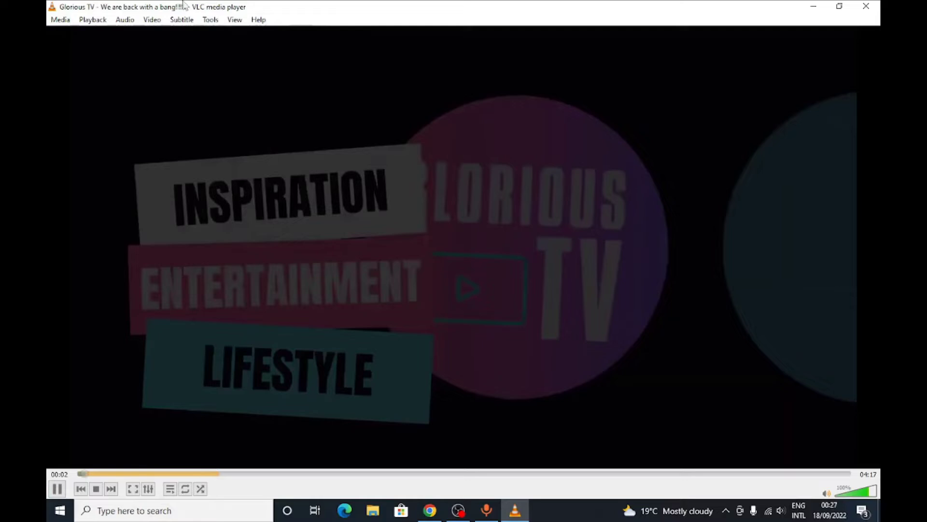
{"action": "left_click", "coordinate": [212, 20]}
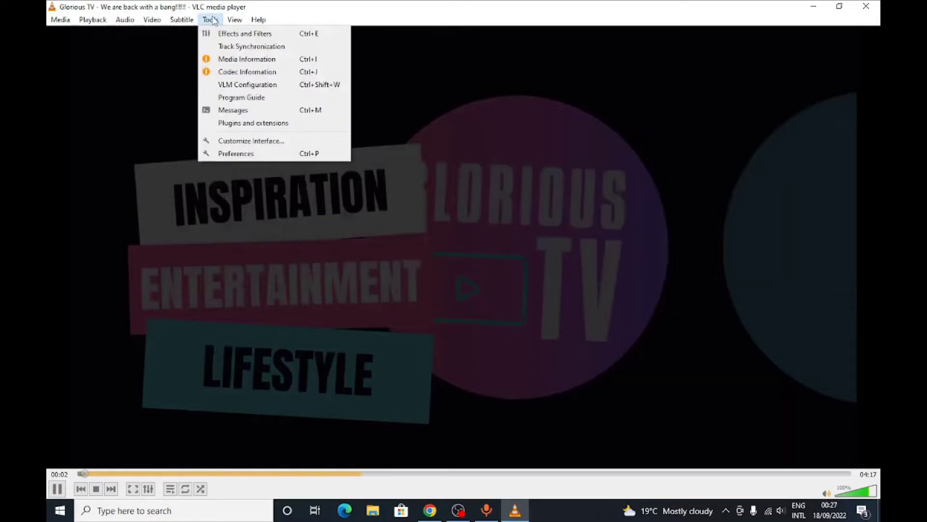
{"action": "left_click", "coordinate": [215, 22]}
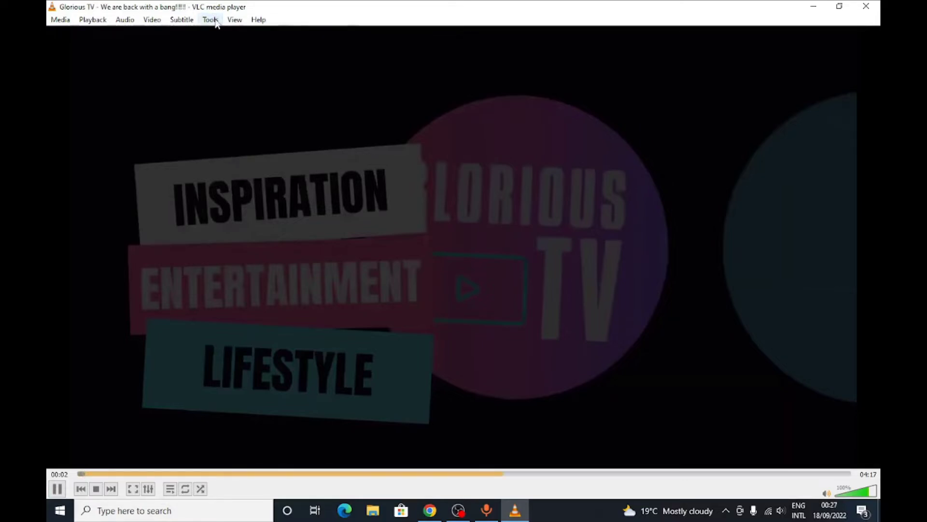
{"action": "left_click", "coordinate": [215, 22]}
Pause the video and bring the Current Media Information window back to the front.
{"action": "left_click", "coordinate": [234, 59]}
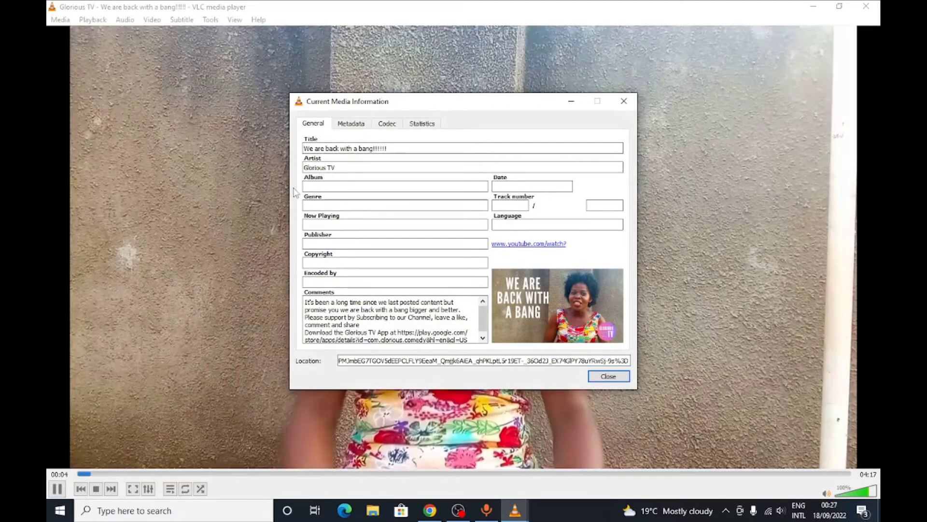
{"action": "key", "text": "Escape"}
{"action": "left_click", "coordinate": [57, 490]}
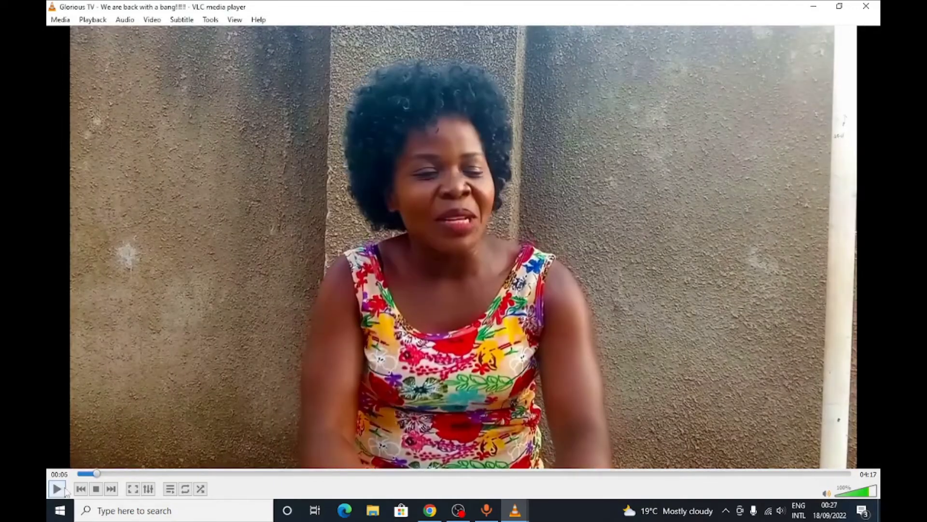
{"action": "mouse_move", "coordinate": [526, 518]}
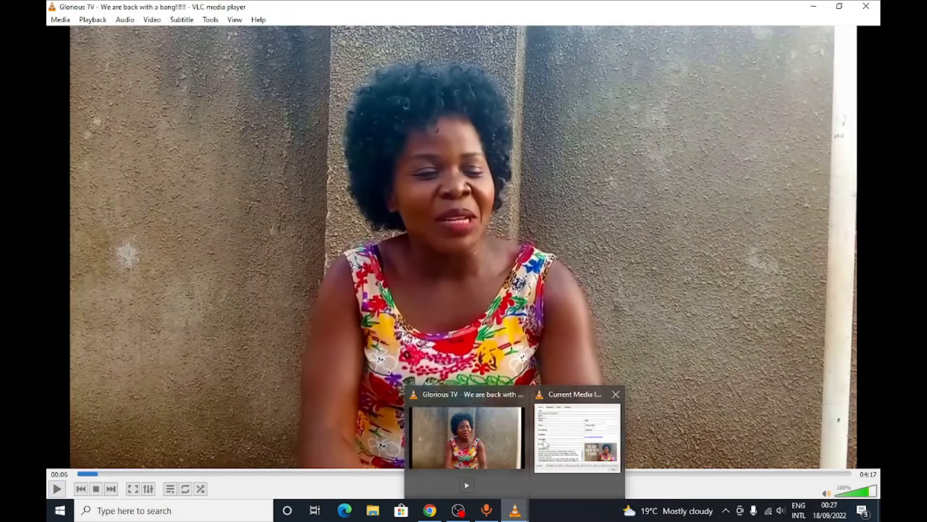
{"action": "left_click", "coordinate": [577, 437]}
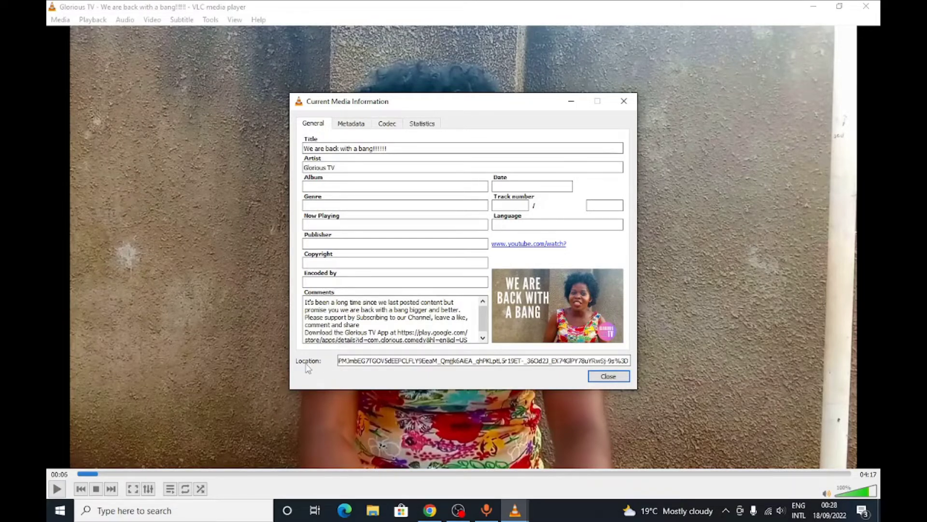
Copy the full googlevideo address from the Location field, then close the window.
{"action": "triple_click", "coordinate": [369, 365]}
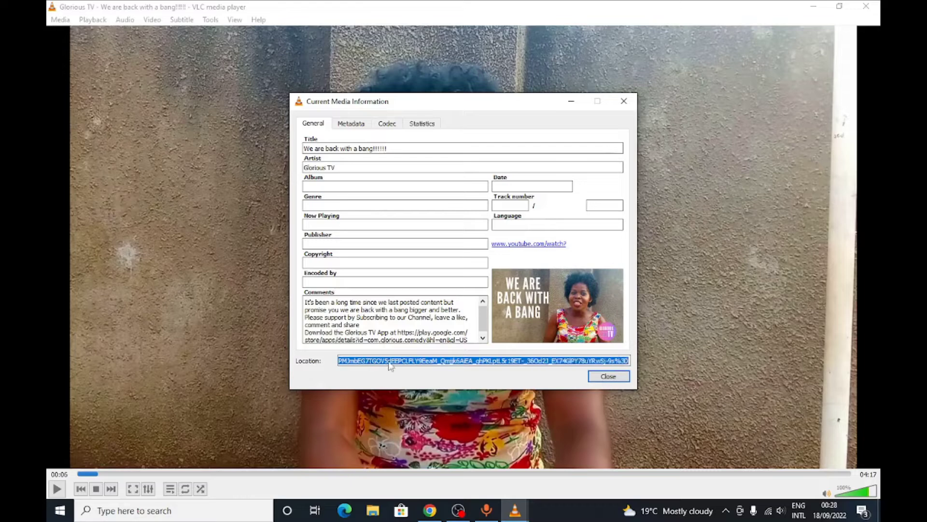
{"action": "right_click", "coordinate": [390, 366]}
{"action": "left_click", "coordinate": [408, 371]}
{"action": "left_click", "coordinate": [610, 376]}
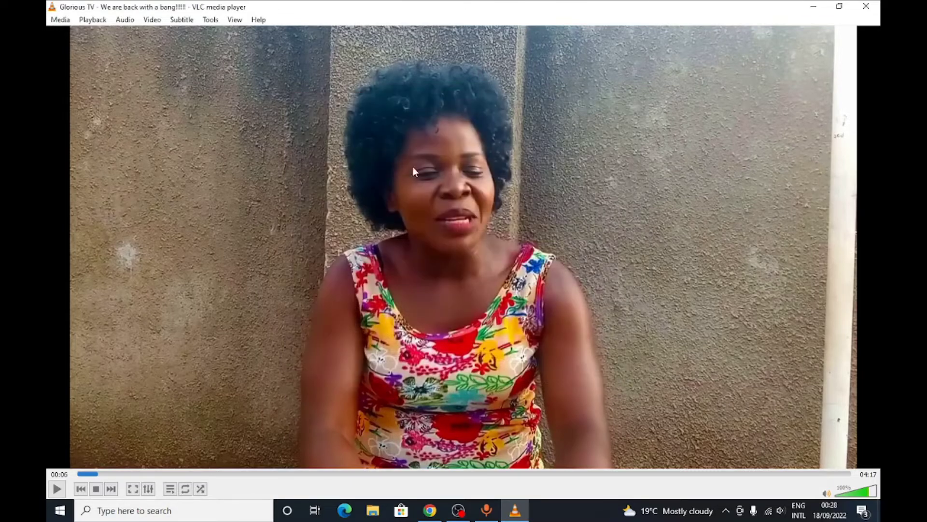
Minimize VLC, then paste the copied googlevideo address into a new Chrome tab and load it.
{"action": "left_click", "coordinate": [811, 7]}
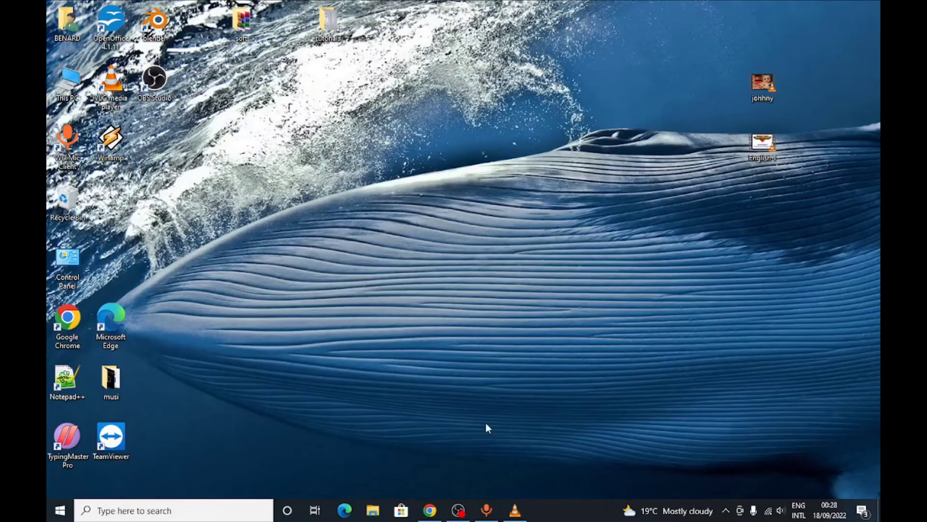
{"action": "left_click", "coordinate": [430, 509]}
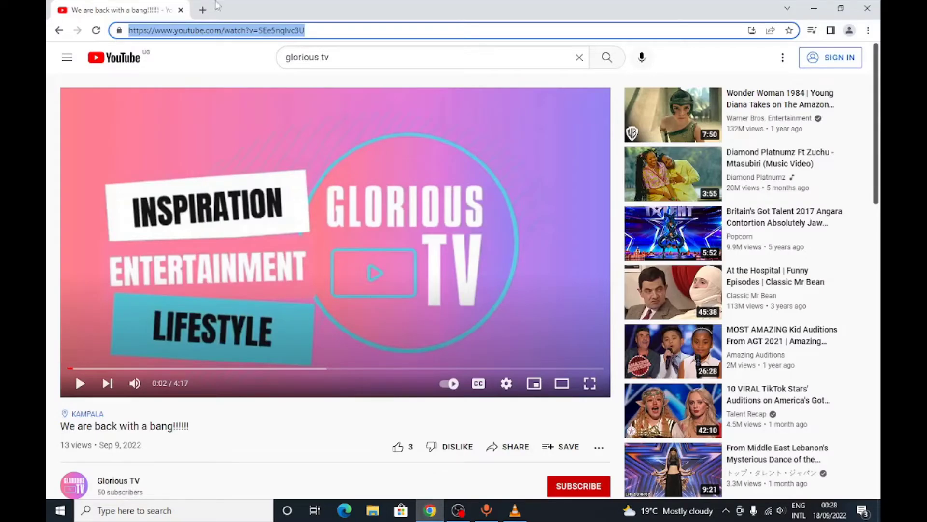
{"action": "left_click", "coordinate": [202, 10]}
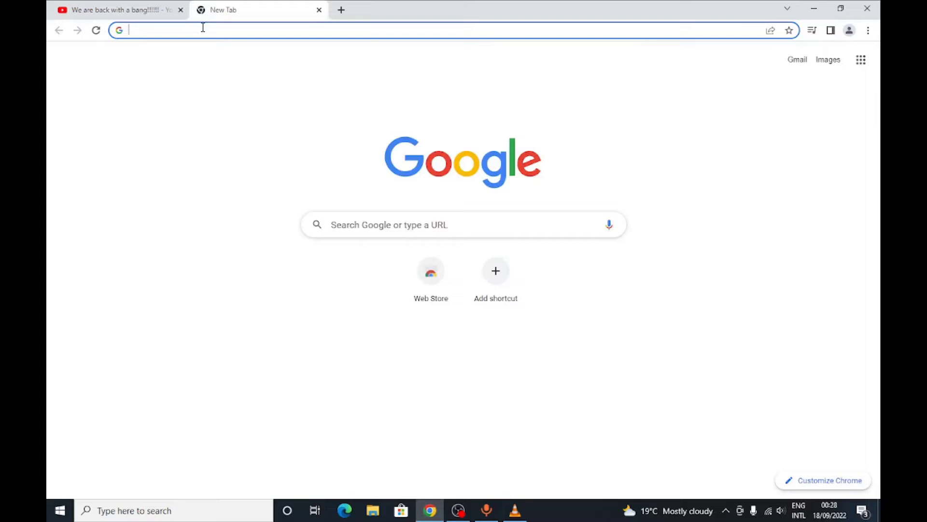
{"action": "right_click", "coordinate": [201, 28]}
{"action": "left_click", "coordinate": [246, 105]}
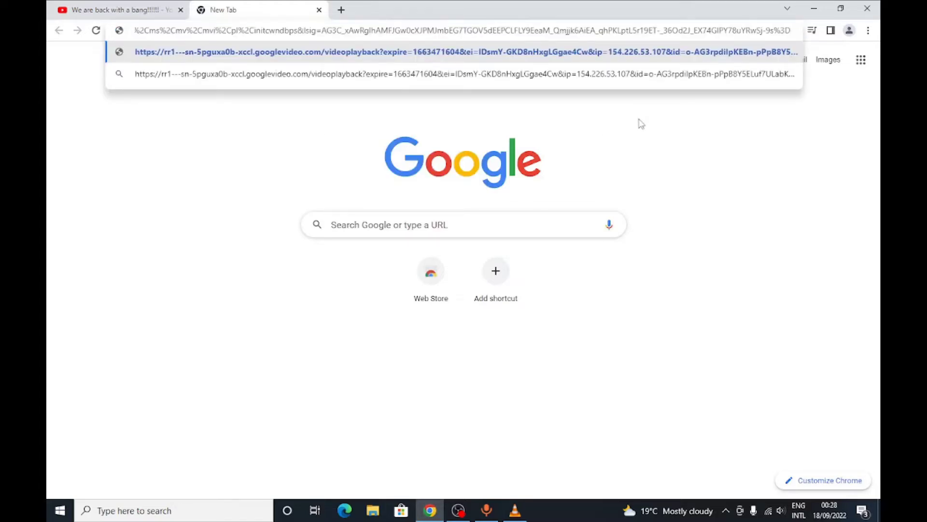
{"action": "key", "text": "Return"}
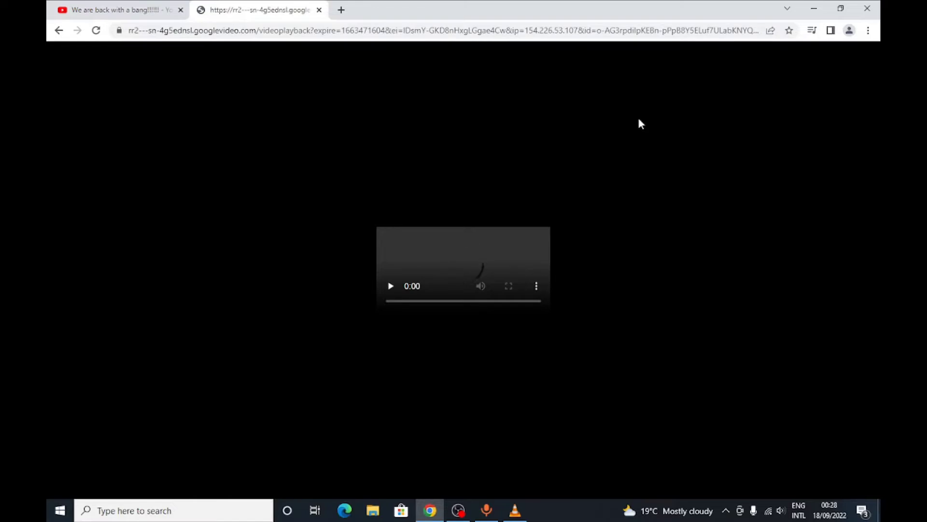